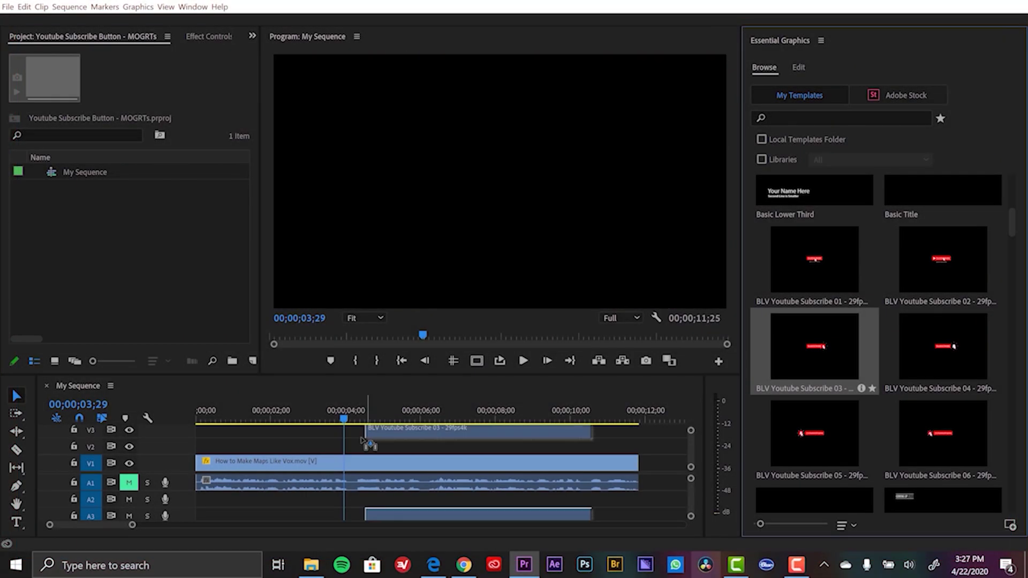
Place the BLV Youtube Subscribe 03 template on V2 above the interview and play it back
{"action": "left_click_drag", "start_coordinate": [369, 445], "coordinate": [370, 445]}
{"action": "key", "text": "space"}
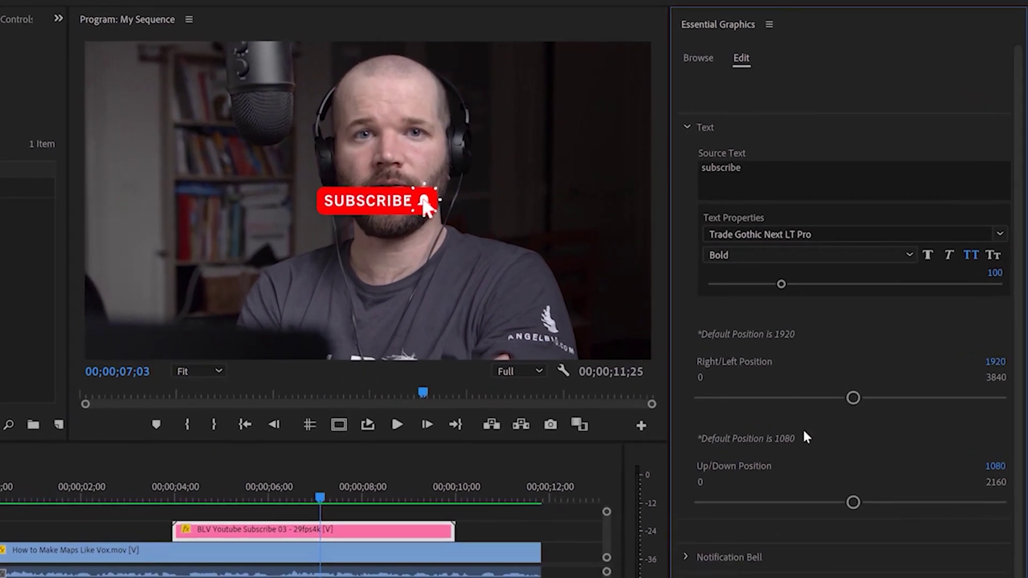
Move the Subscribe button lower-left and set its text to subscribe!! in Futura PT Bold, size 148
{"action": "left_click_drag", "start_coordinate": [887, 339], "coordinate": [801, 339]}
{"action": "left_click_drag", "start_coordinate": [852, 502], "coordinate": [960, 502]}
{"action": "left_click", "coordinate": [776, 182]}
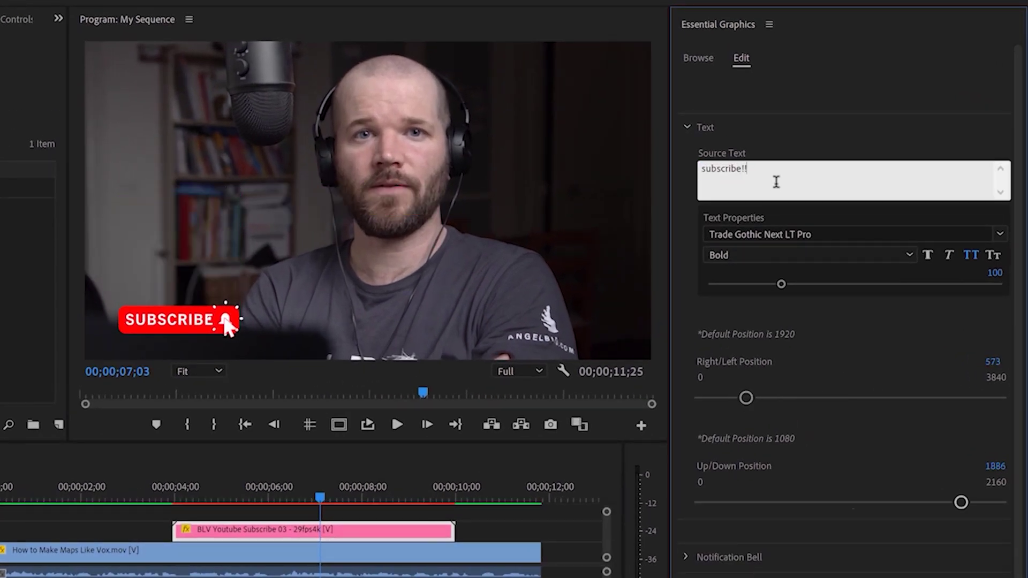
{"action": "left_click", "coordinate": [899, 234]}
{"action": "type", "text": "futura"}
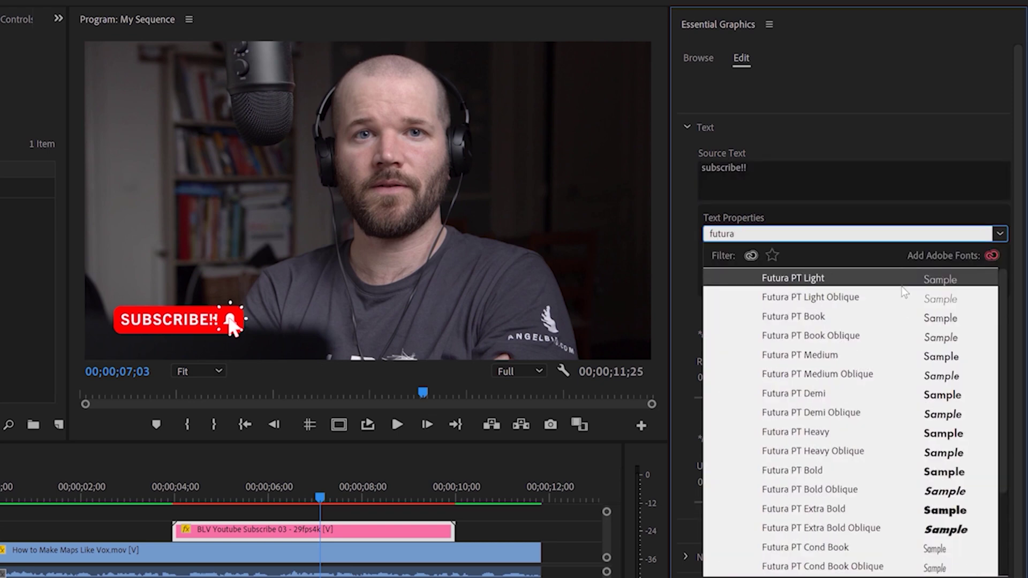
{"action": "left_click", "coordinate": [810, 475]}
{"action": "left_click_drag", "start_coordinate": [781, 283], "coordinate": [816, 284]}
Fine-tune the button position to 800 and 1850, and raise the Notification Bell scale from 17 to 45
{"action": "left_click_drag", "start_coordinate": [746, 398], "coordinate": [765, 401]}
{"action": "left_click_drag", "start_coordinate": [961, 503], "coordinate": [956, 502]}
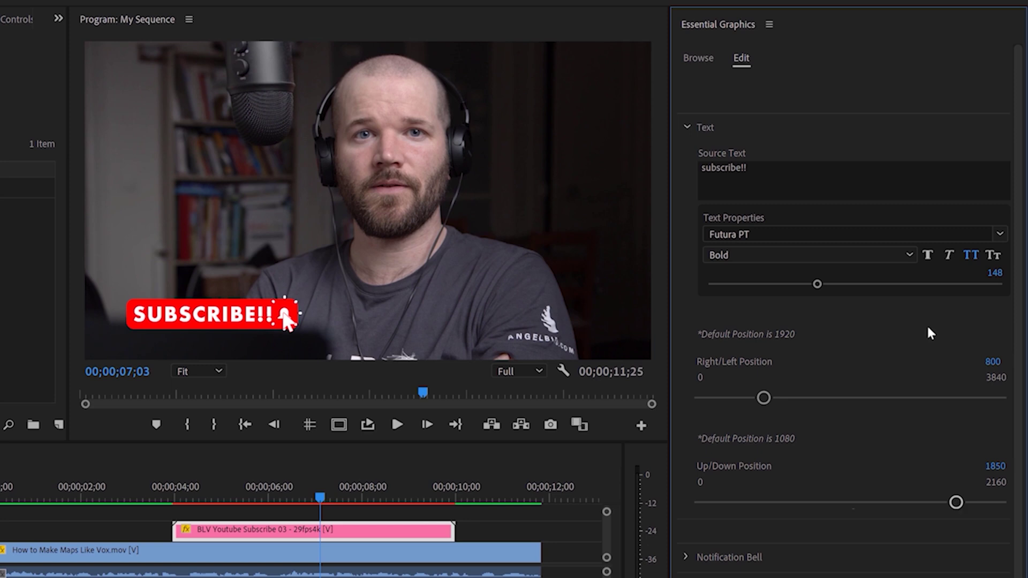
{"action": "left_click", "coordinate": [686, 127]}
{"action": "left_click", "coordinate": [728, 176]}
{"action": "left_click_drag", "start_coordinate": [753, 287], "coordinate": [784, 287]}
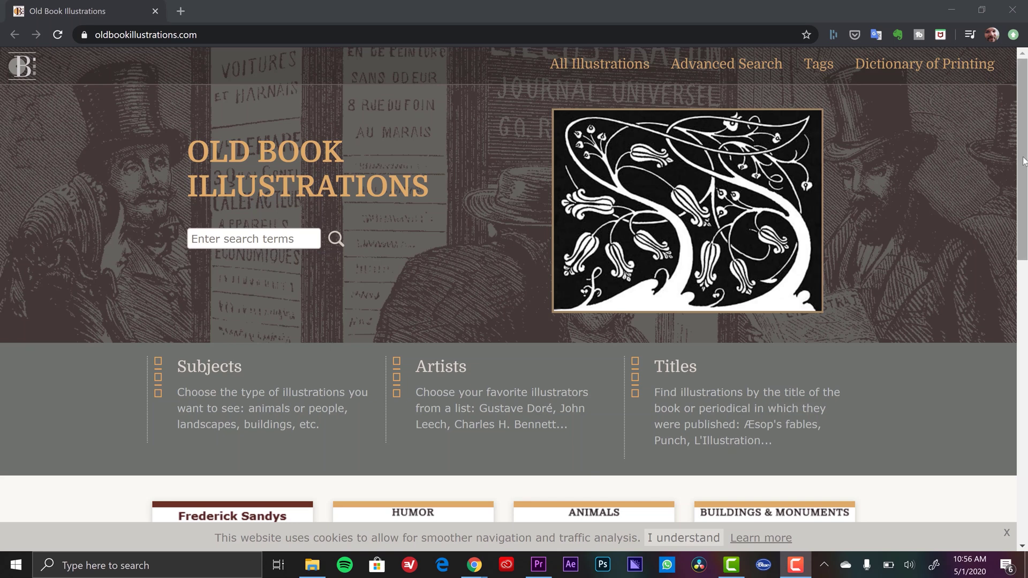
Browse the Æsop's fables illustrations, open The Eagle and the Fox, and review its artist and book details
{"action": "left_click_drag", "start_coordinate": [1022, 159], "coordinate": [1013, 341]}
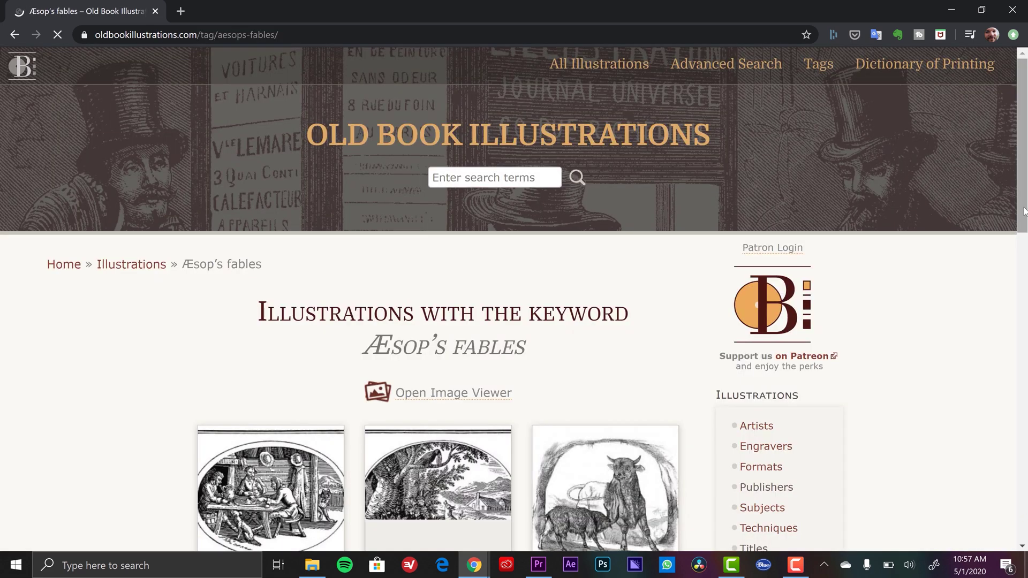
{"action": "left_click_drag", "start_coordinate": [1023, 224], "coordinate": [1023, 291]}
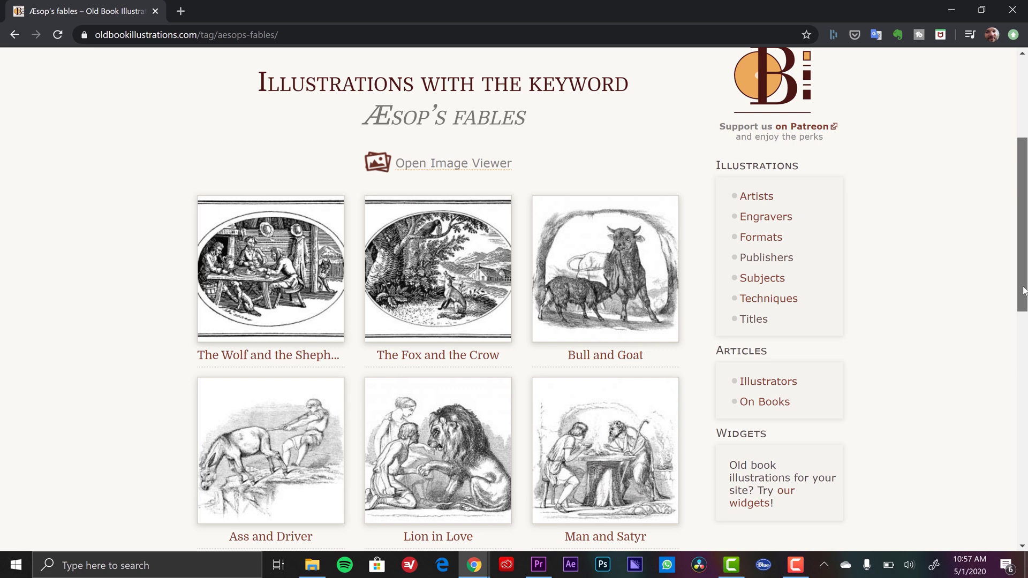
{"action": "left_click_drag", "start_coordinate": [1024, 291], "coordinate": [1011, 423]}
{"action": "left_click", "coordinate": [605, 513]}
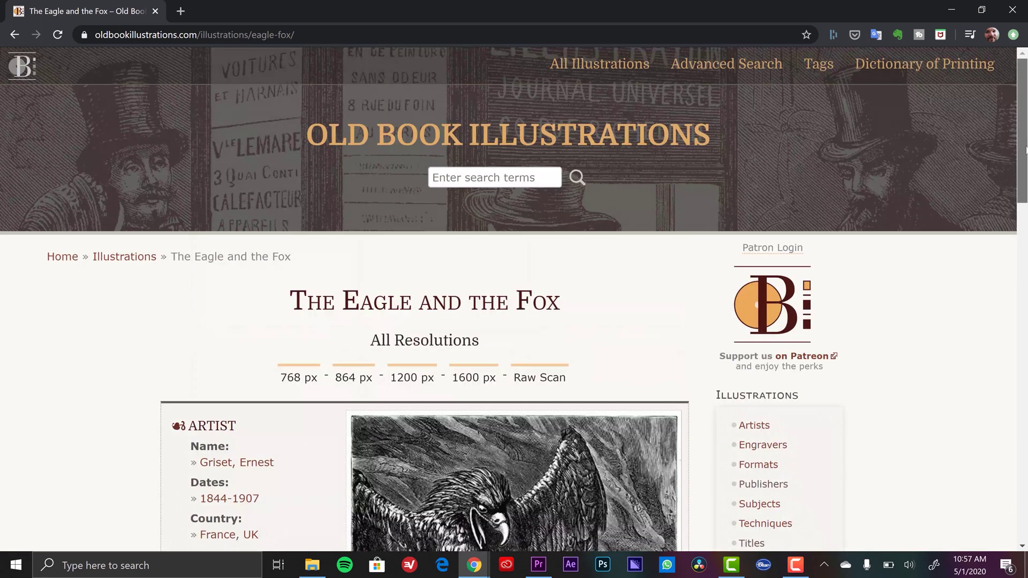
{"action": "scroll", "coordinate": [1025, 242], "scroll_direction": "down", "scroll_amount": 6}
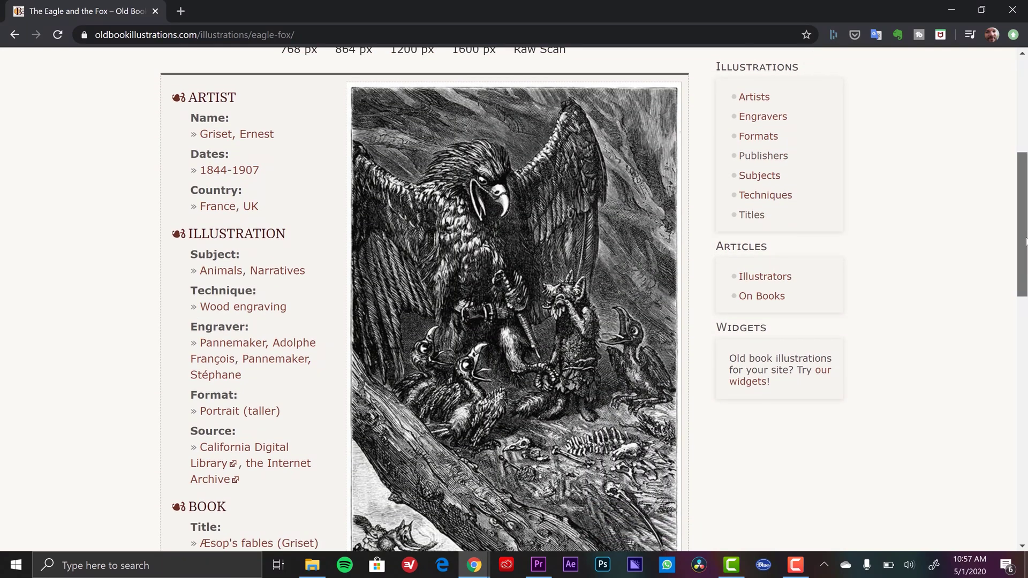
{"action": "left_click_drag", "start_coordinate": [1025, 242], "coordinate": [1023, 283]}
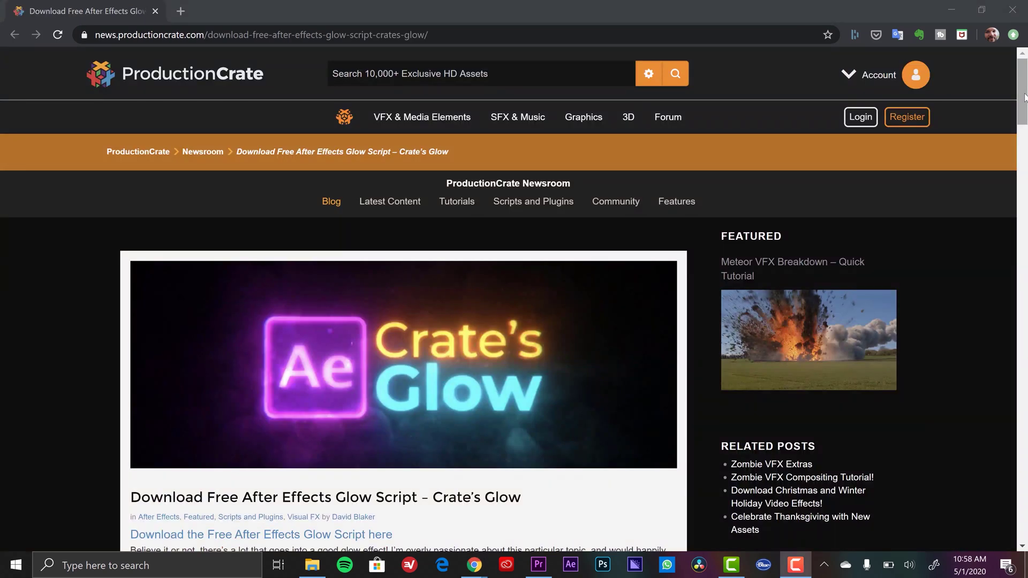
Scroll down through the free Crate's Glow After Effects script article on ProductionCrate
{"action": "left_click_drag", "start_coordinate": [1025, 97], "coordinate": [1024, 122]}
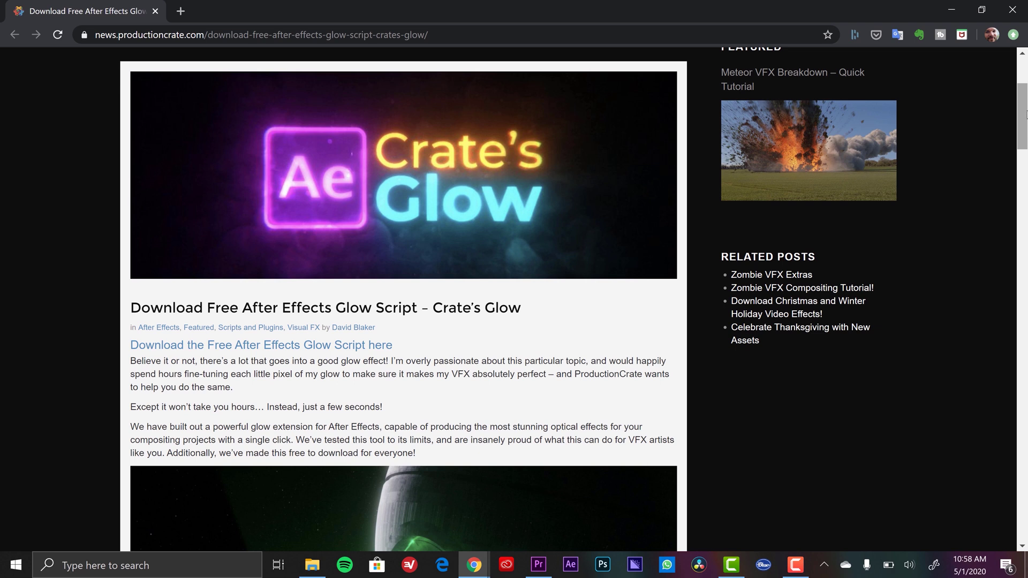
{"action": "left_click_drag", "start_coordinate": [1025, 113], "coordinate": [1024, 165]}
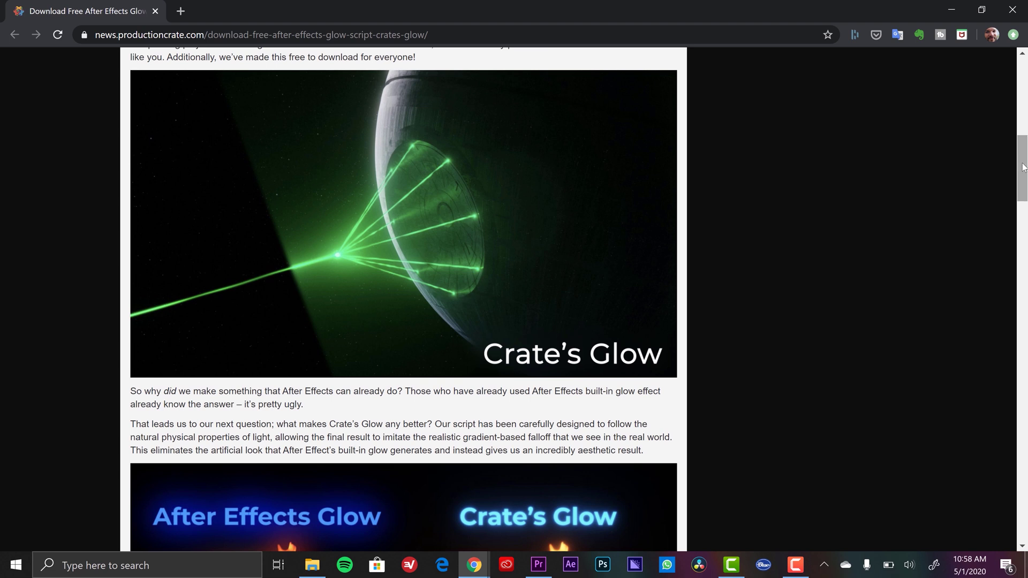
{"action": "left_click_drag", "start_coordinate": [1022, 167], "coordinate": [1017, 218]}
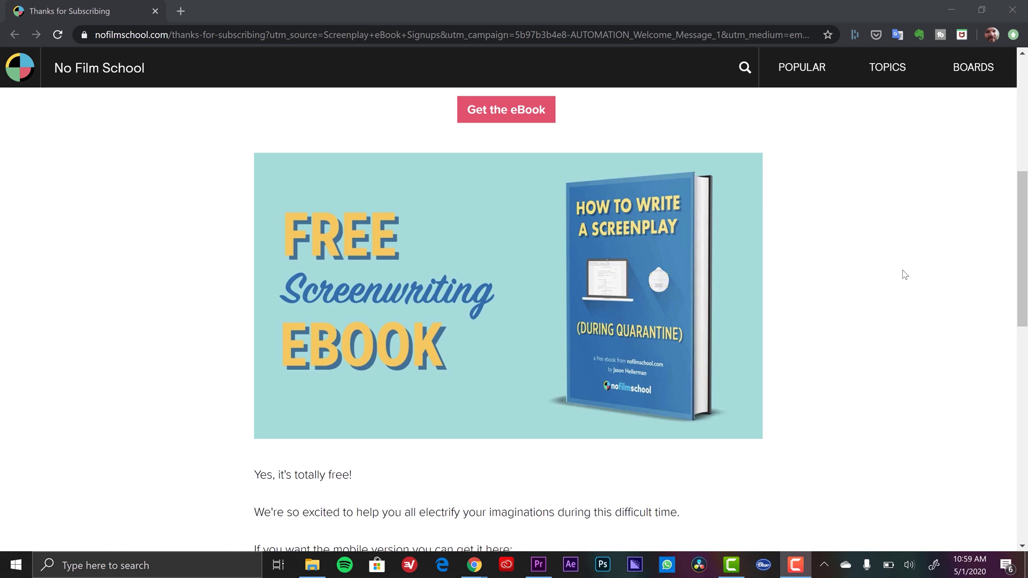
Open the How to Write a Screenplay eBook PDF and page down to its Table of Contents
{"action": "left_click", "coordinate": [530, 121]}
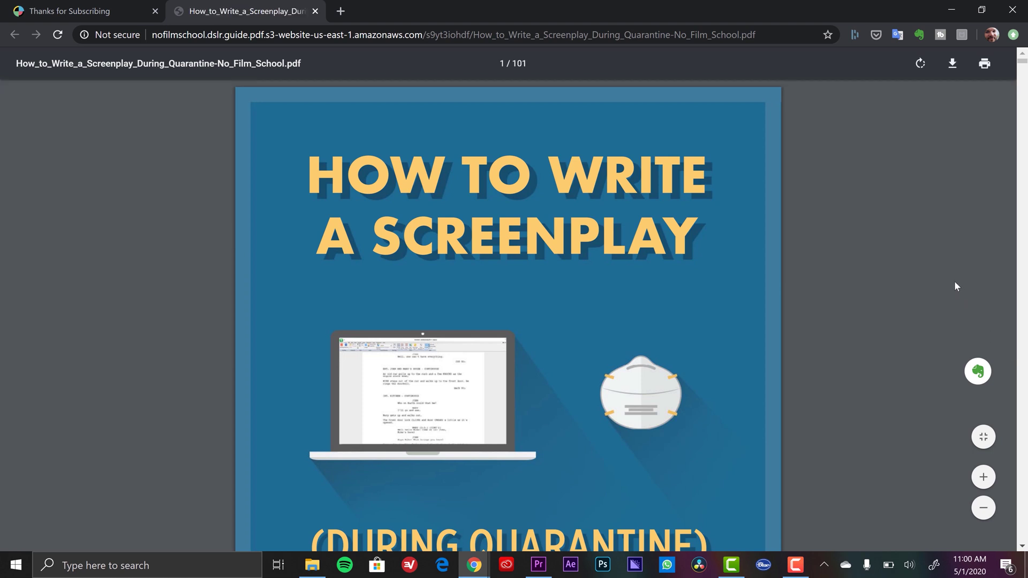
{"action": "scroll", "coordinate": [956, 286], "scroll_direction": "down", "scroll_amount": 8}
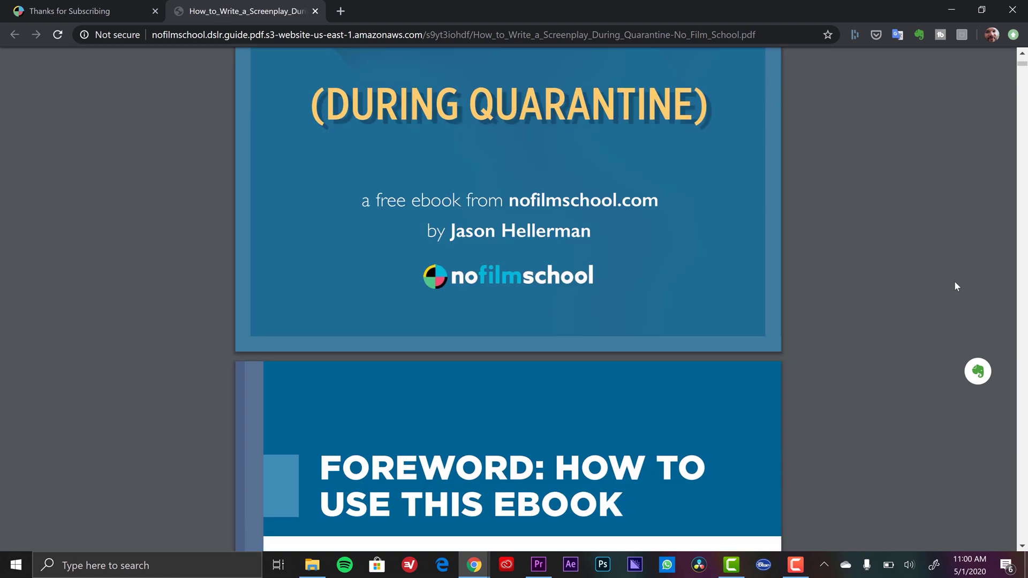
{"action": "scroll", "coordinate": [956, 287], "scroll_direction": "down", "scroll_amount": 8}
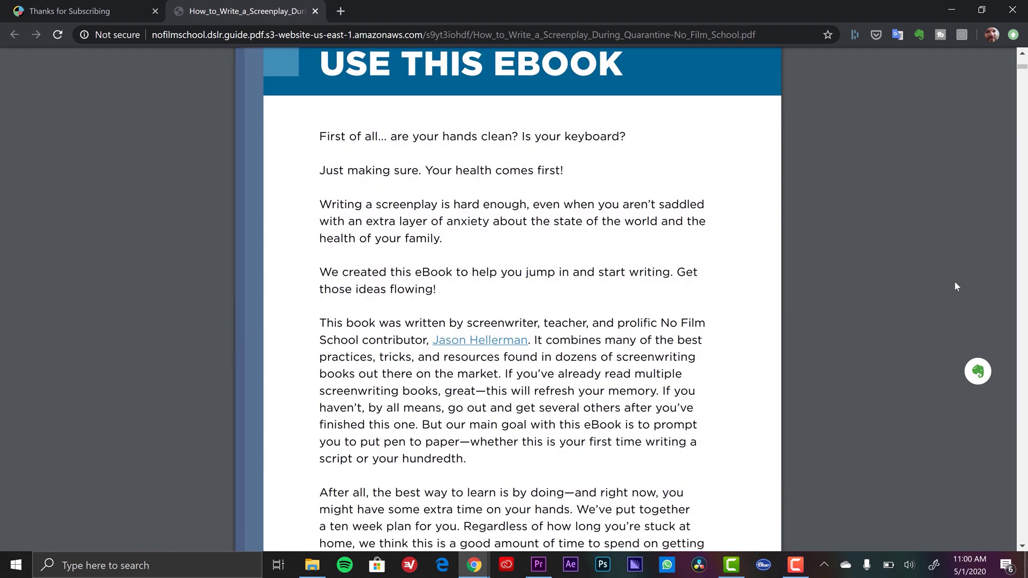
{"action": "scroll", "coordinate": [956, 286], "scroll_direction": "down", "scroll_amount": 8}
{"action": "scroll", "coordinate": [954, 282], "scroll_direction": "down", "scroll_amount": 8}
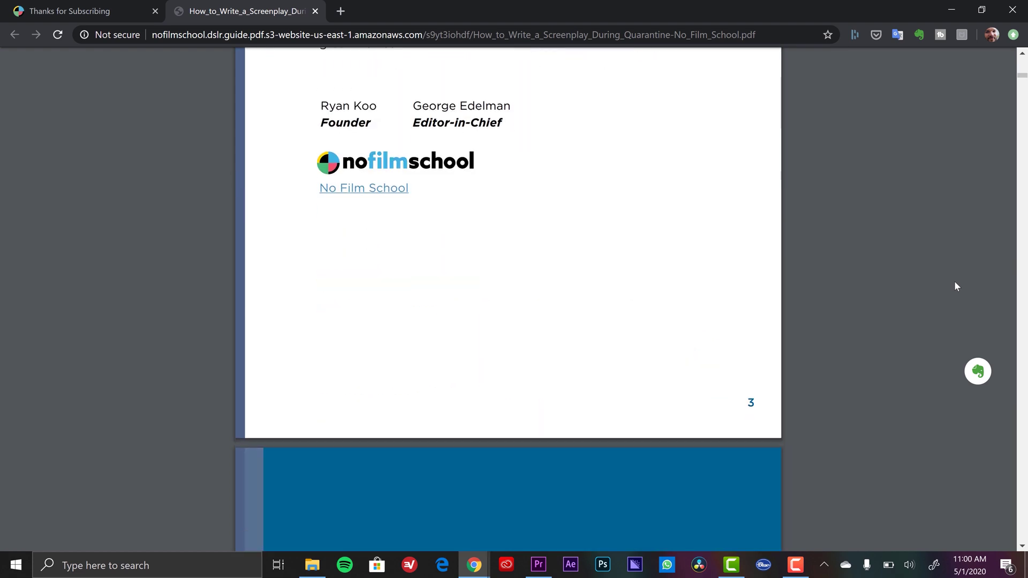
{"action": "scroll", "coordinate": [954, 281], "scroll_direction": "down", "scroll_amount": 8}
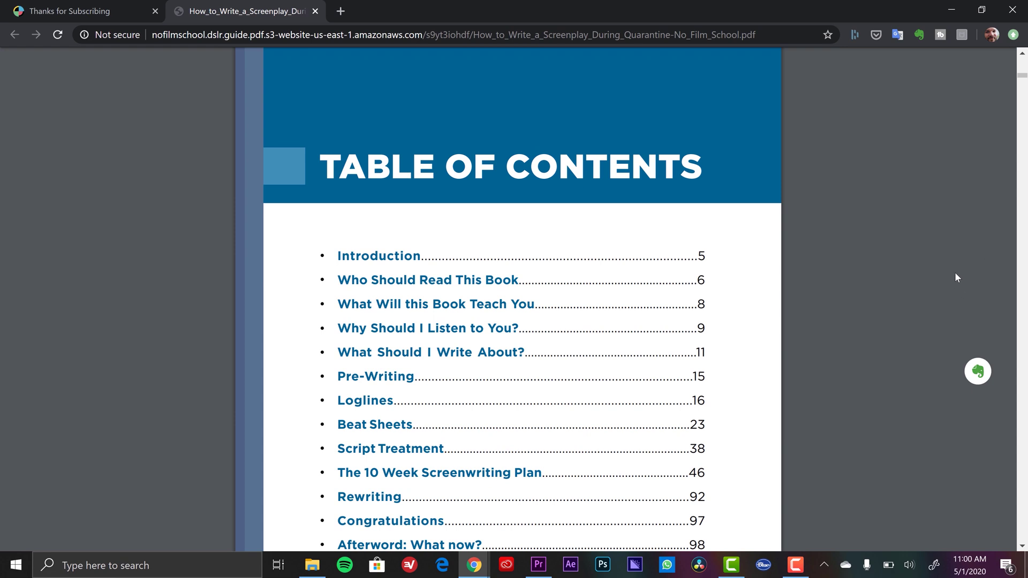
{"action": "scroll", "coordinate": [932, 281], "scroll_direction": "down", "scroll_amount": 2}
{"action": "scroll", "coordinate": [904, 296], "scroll_direction": "up", "scroll_amount": 1}
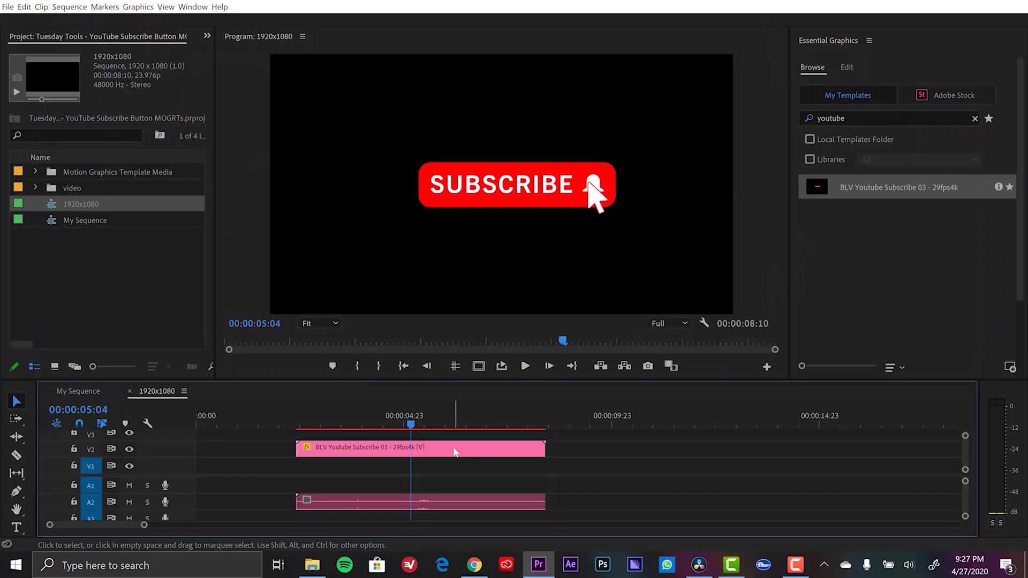
Apply Scale to Frame Size to the Subscribe clip on V2
{"action": "right_click", "coordinate": [455, 451]}
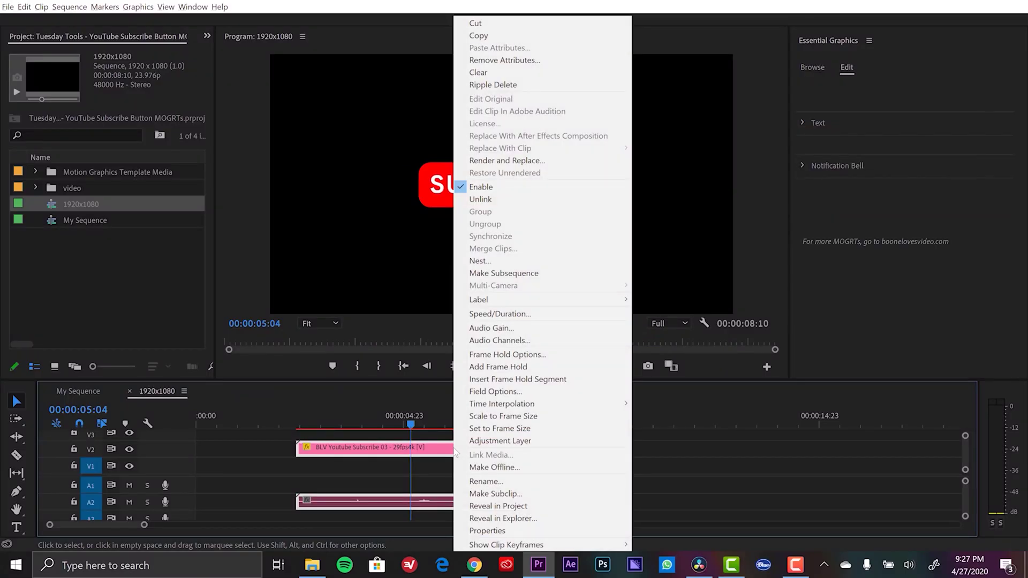
{"action": "left_click", "coordinate": [499, 416]}
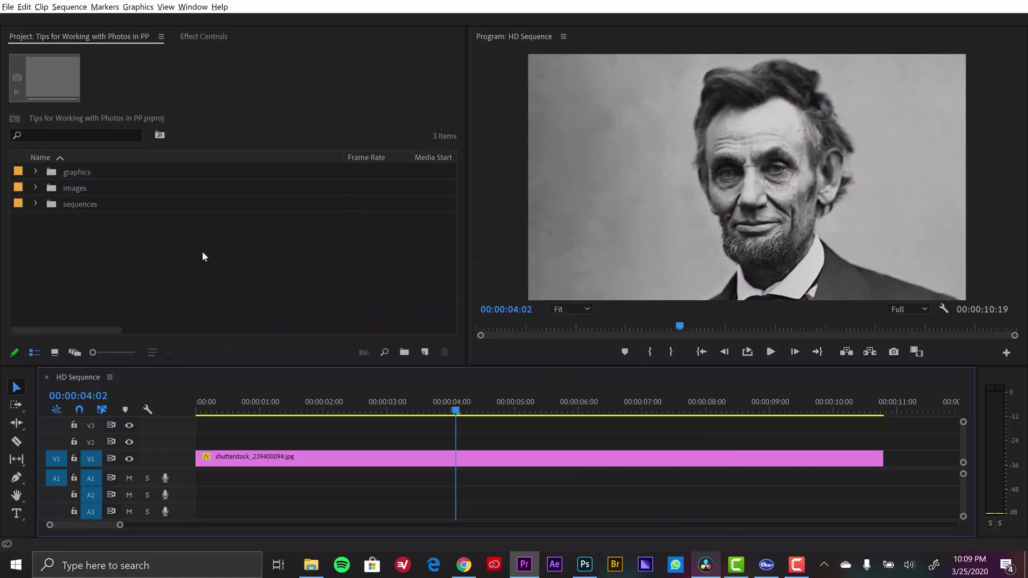
Place 8mm Course.mp4 from free-film-grain-overlays on V2 above the portrait photo with Overlay blending
{"action": "left_click", "coordinate": [34, 171]}
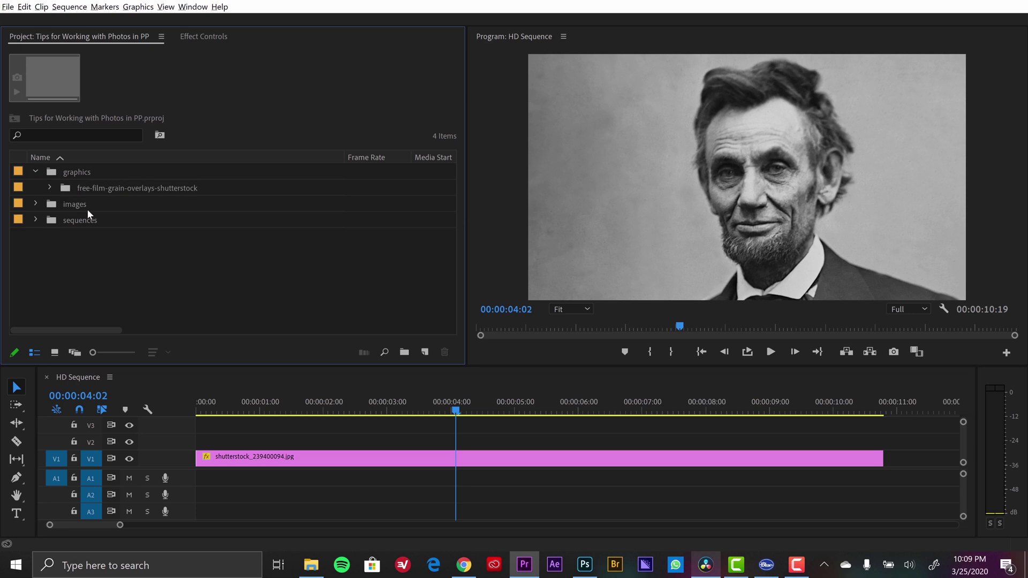
{"action": "left_click", "coordinate": [50, 188]}
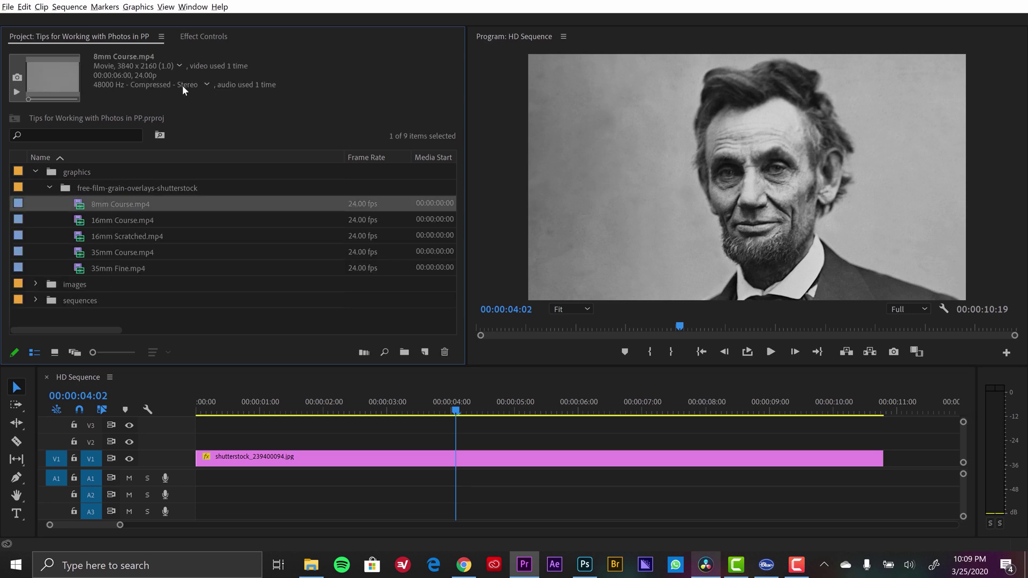
{"action": "left_click_drag", "start_coordinate": [109, 202], "coordinate": [212, 450]}
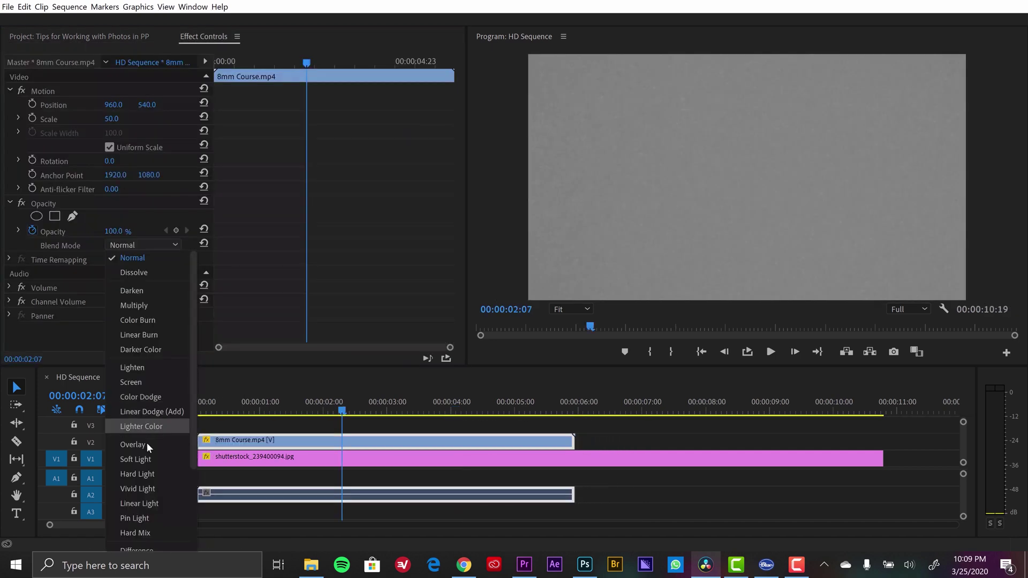
{"action": "left_click", "coordinate": [147, 444]}
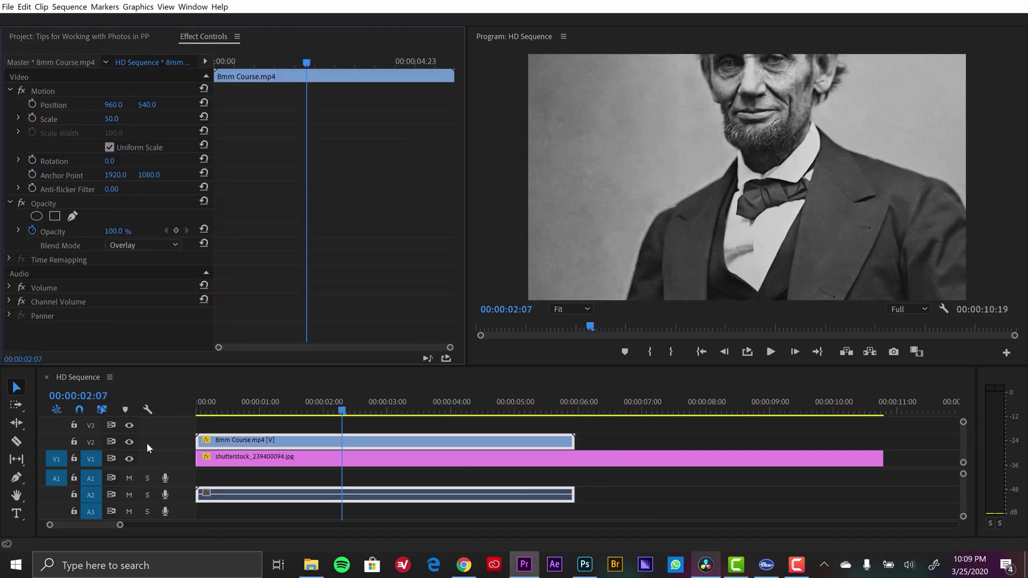
Add a second 8mm Course grain clip butted directly after the first
{"action": "left_click", "coordinate": [612, 440]}
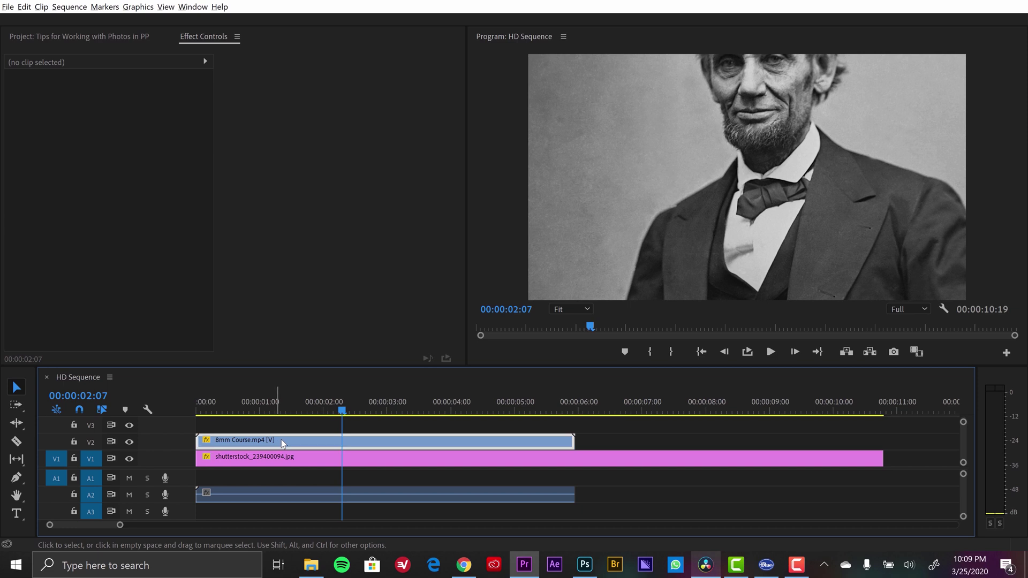
{"action": "left_click_drag", "start_coordinate": [281, 440], "coordinate": [531, 442]}
{"action": "left_click_drag", "start_coordinate": [664, 442], "coordinate": [727, 426]}
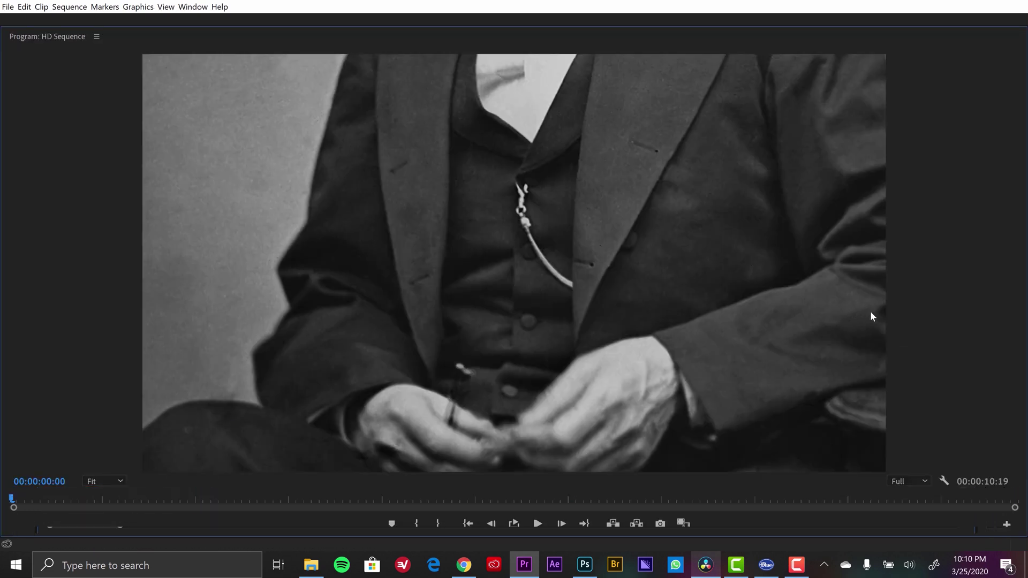
Preview the grained photo, then create a new 1920x1080 adjustment layer in the project bin
{"action": "key", "text": "space"}
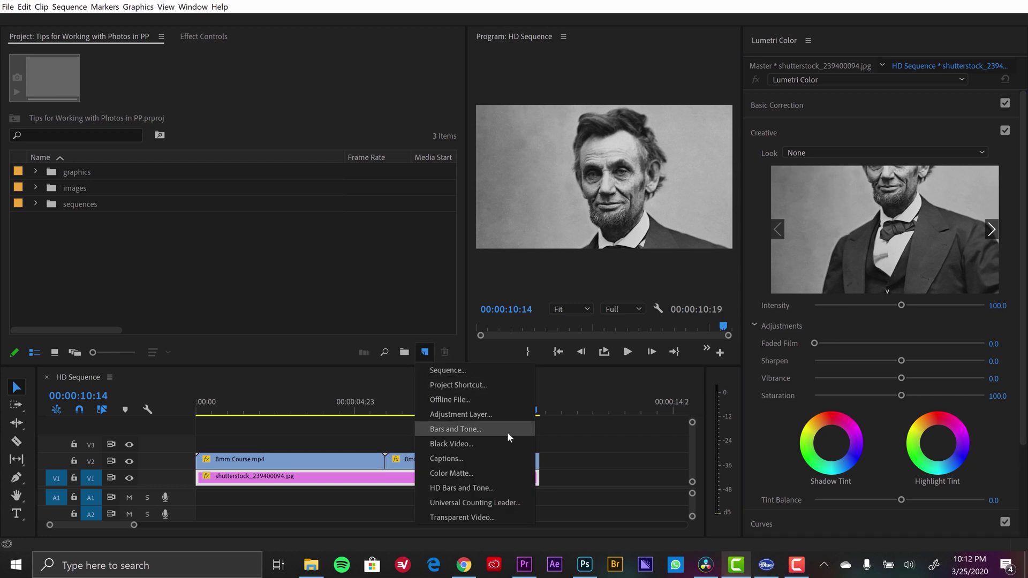
{"action": "left_click", "coordinate": [499, 415]}
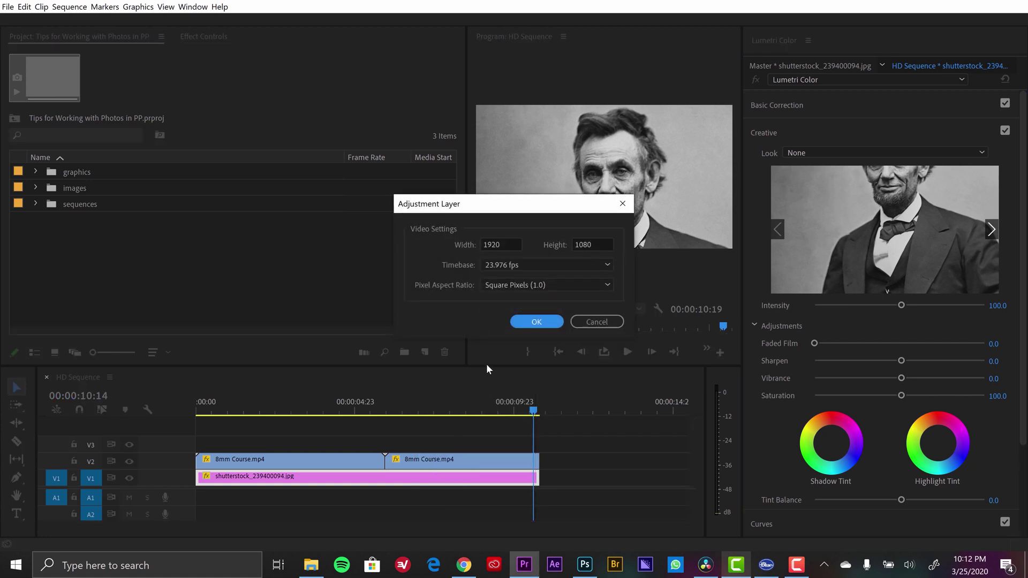
{"action": "left_click", "coordinate": [545, 323]}
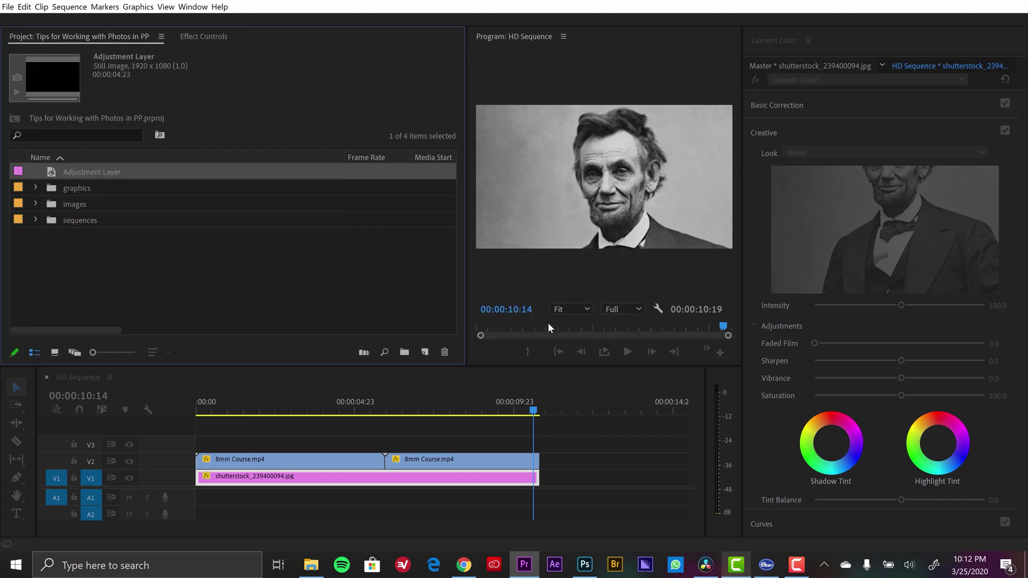